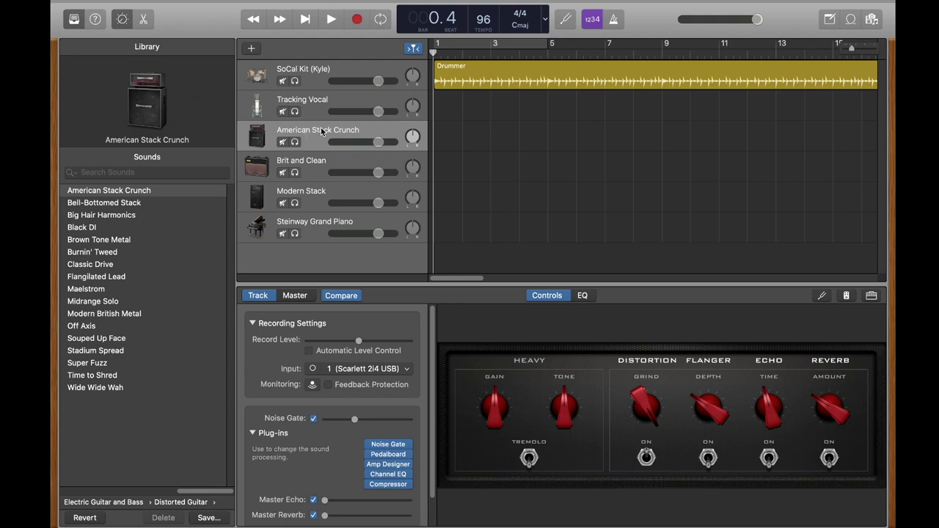
pyautogui.moveTo(247, 3)
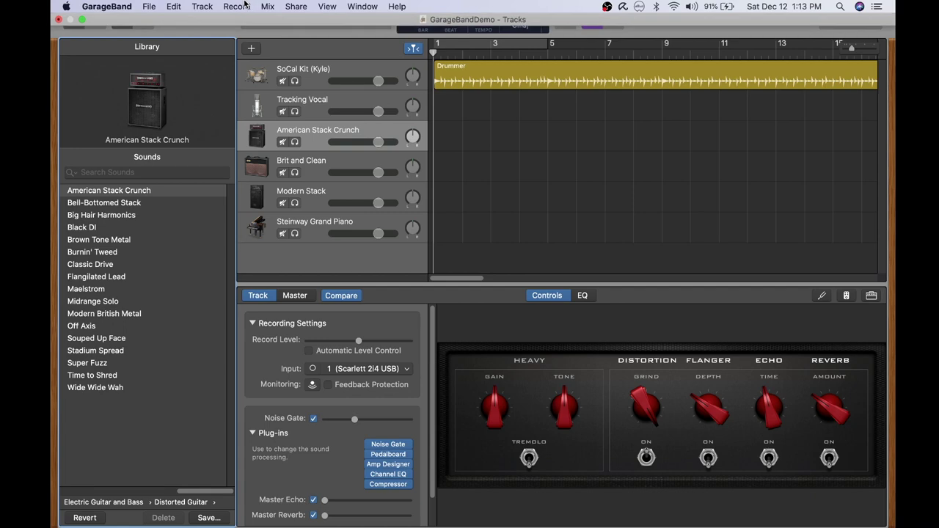
pyautogui.click(201, 6)
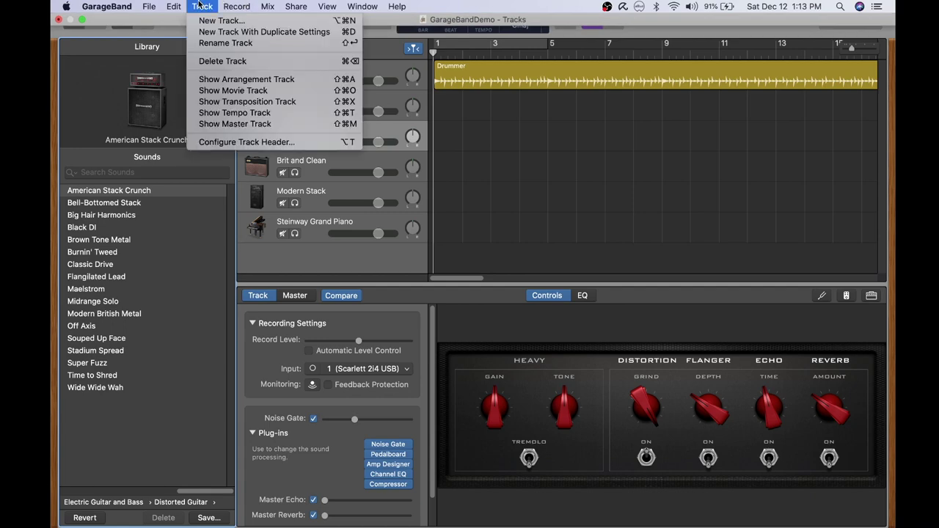
pyautogui.click(204, 22)
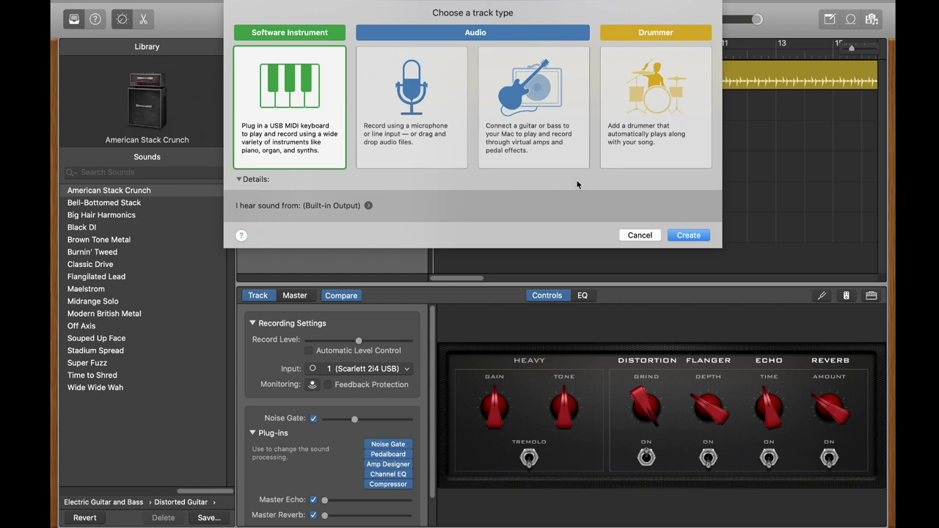
pyautogui.click(639, 236)
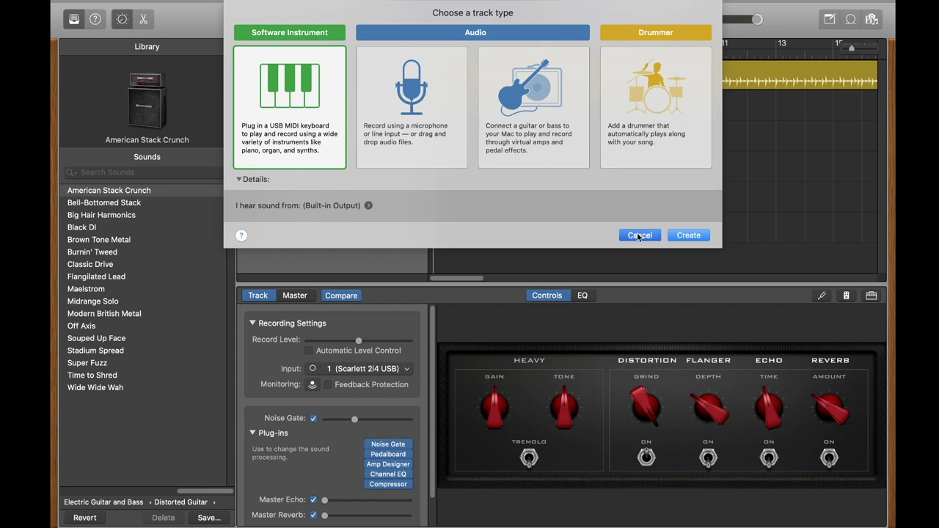
# - Turn on input monitoring and keep Modern American Stack as the Amp Designer model
pyautogui.click(313, 385)
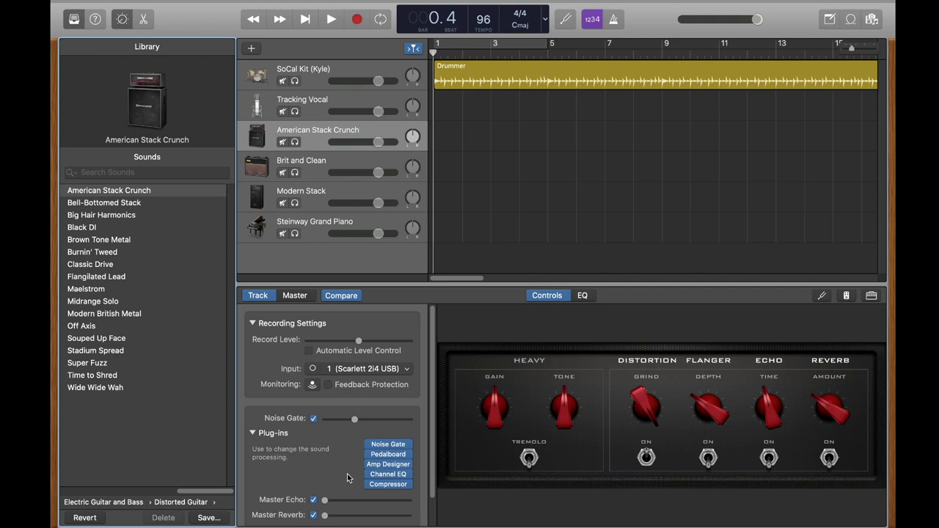
pyautogui.moveTo(388, 467)
pyautogui.click(389, 466)
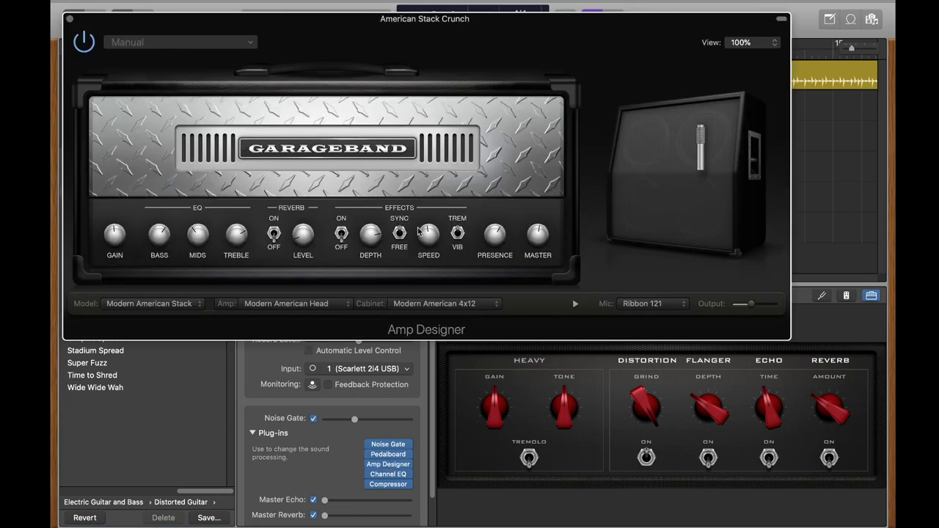
pyautogui.moveTo(424, 222)
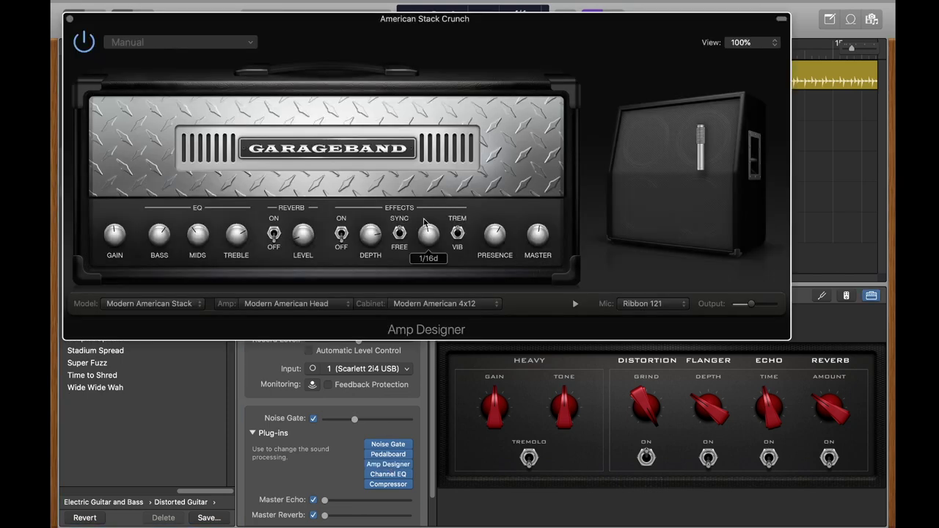
pyautogui.click(166, 303)
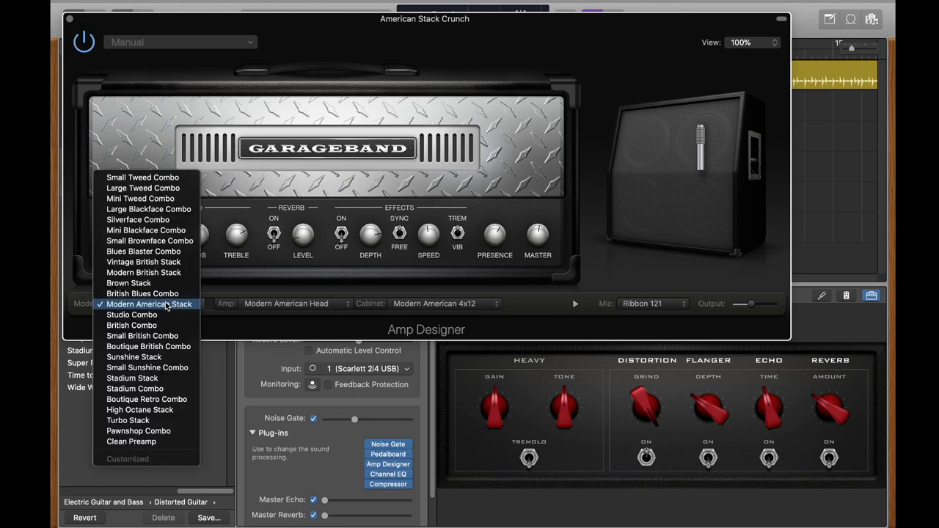
pyautogui.click(166, 304)
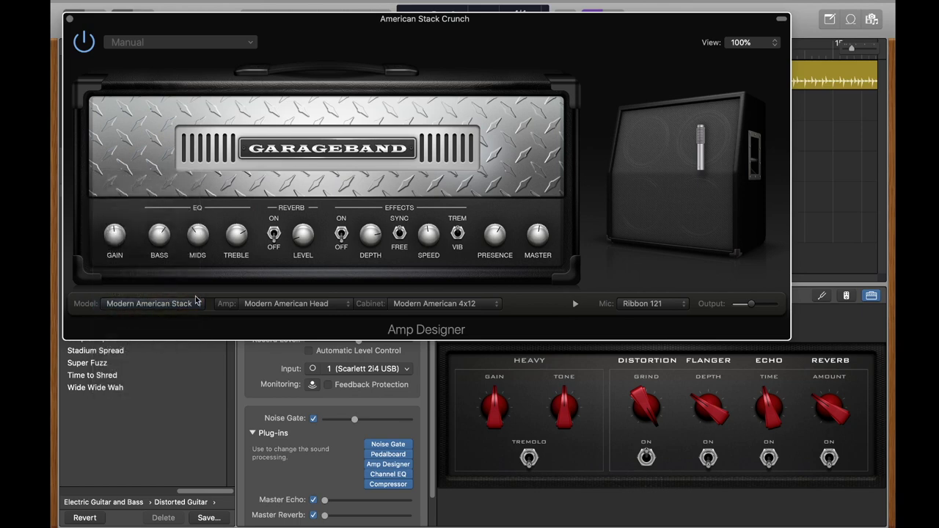
# - Keep the Ribbon 121 cabinet mic, move its position further right, and close Amp Designer
pyautogui.click(640, 304)
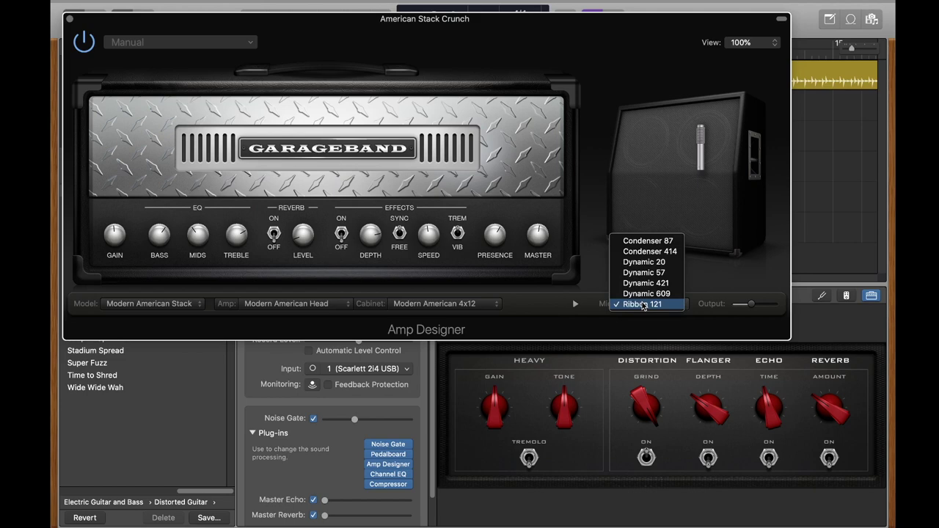
pyautogui.click(643, 304)
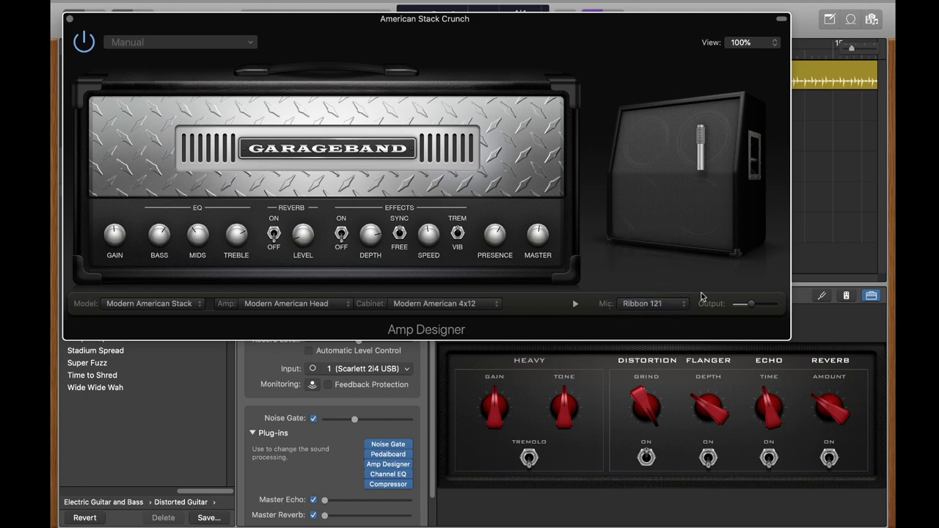
pyautogui.moveTo(749, 303)
pyautogui.moveTo(658, 199)
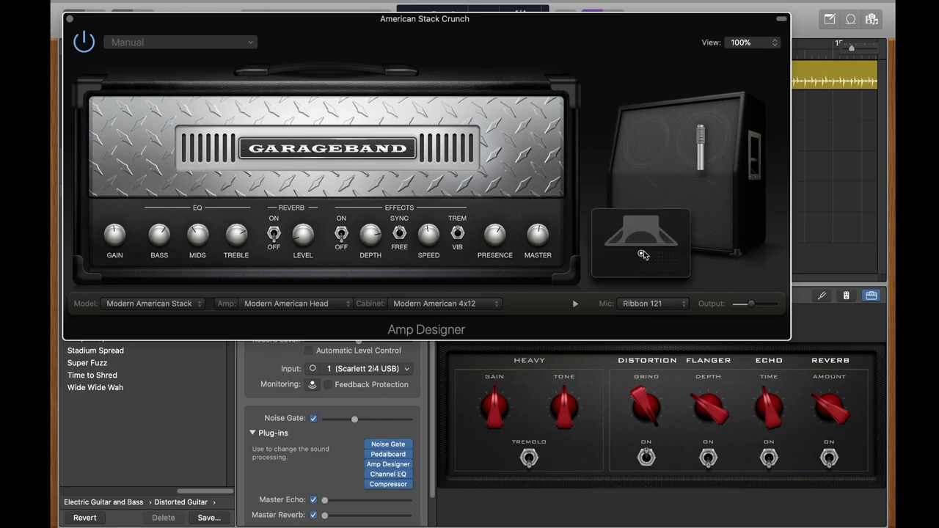
pyautogui.moveTo(646, 259); pyautogui.dragTo(658, 261)
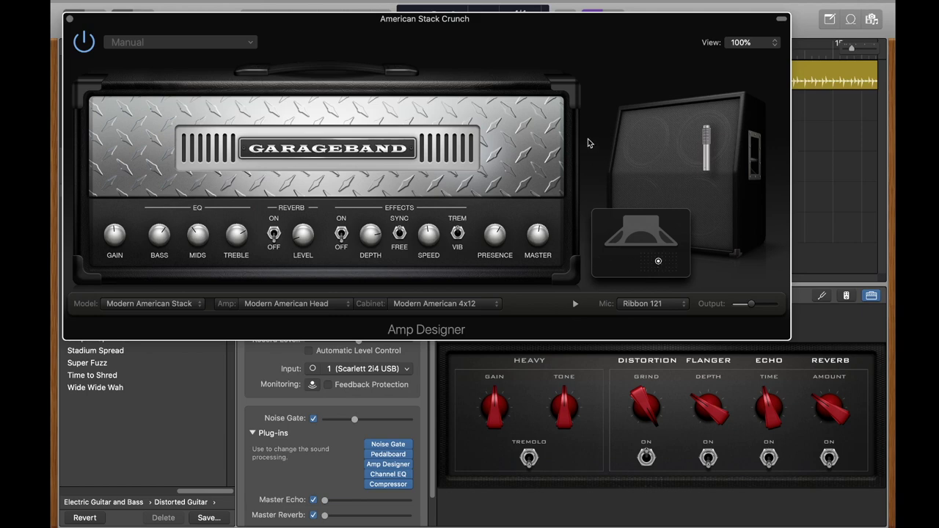
pyautogui.click(68, 20)
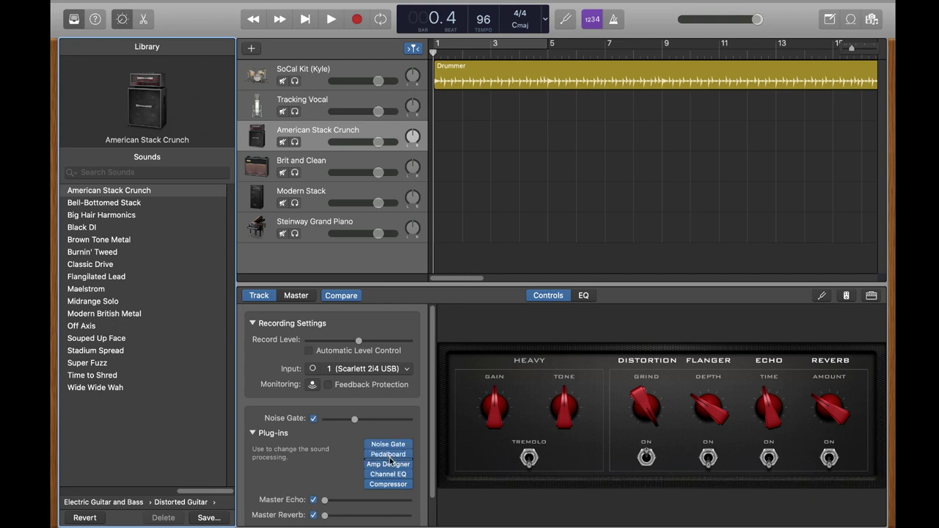
# - Open the American Stack Crunch Pedalboard at 100% view, positioned over the project
pyautogui.moveTo(391, 459)
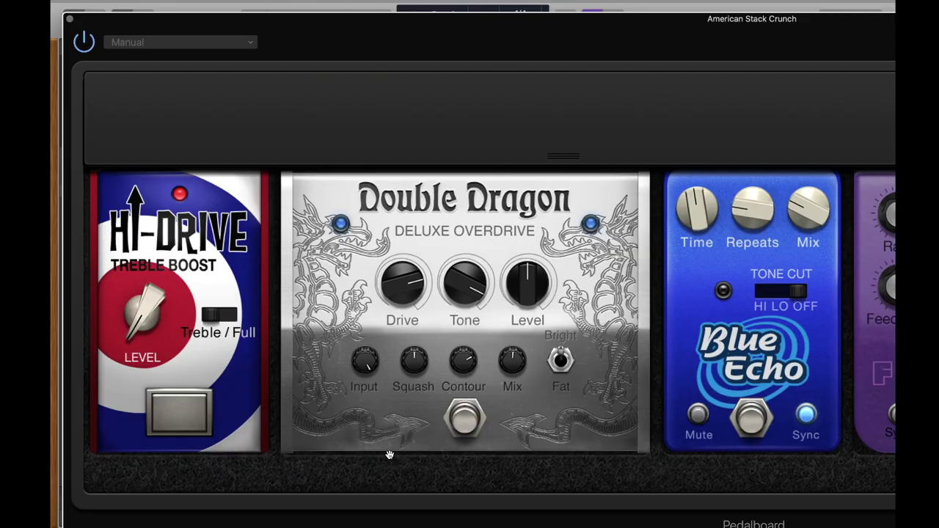
pyautogui.click(390, 456)
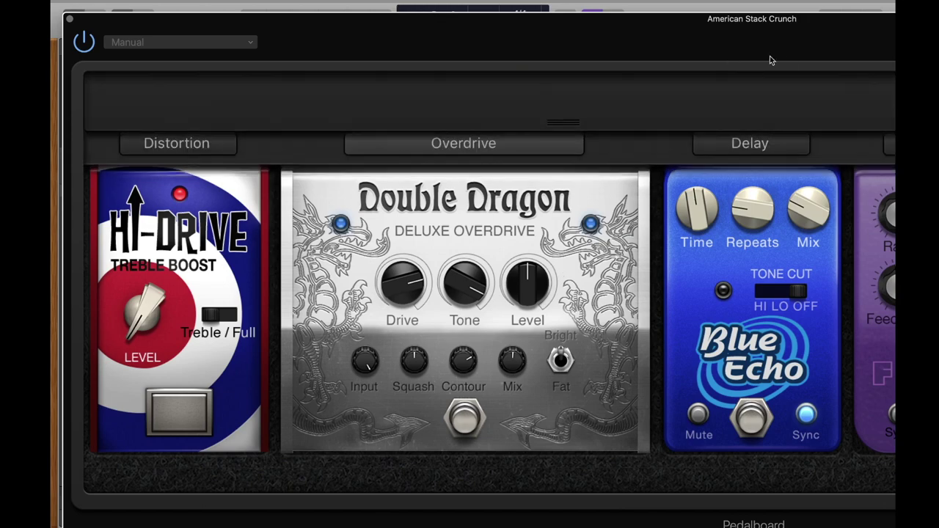
pyautogui.moveTo(785, 27); pyautogui.dragTo(492, 19)
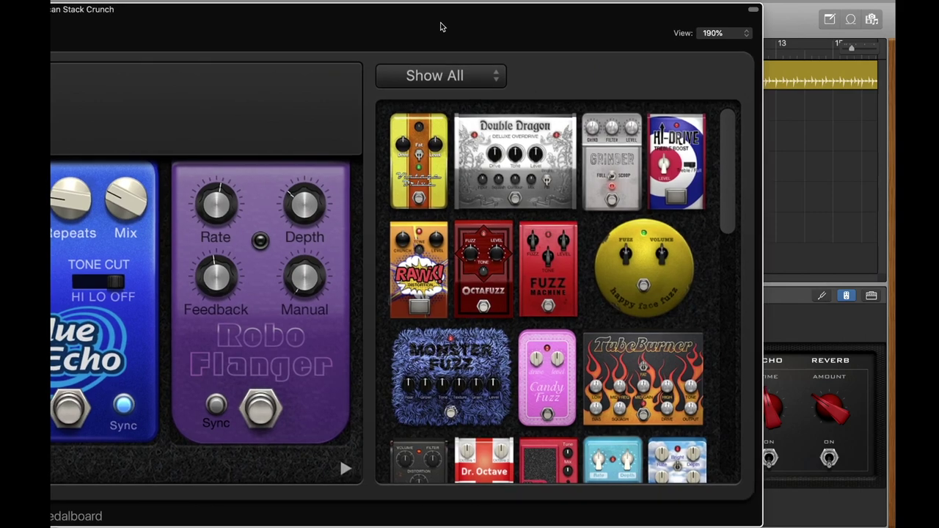
pyautogui.click(748, 33)
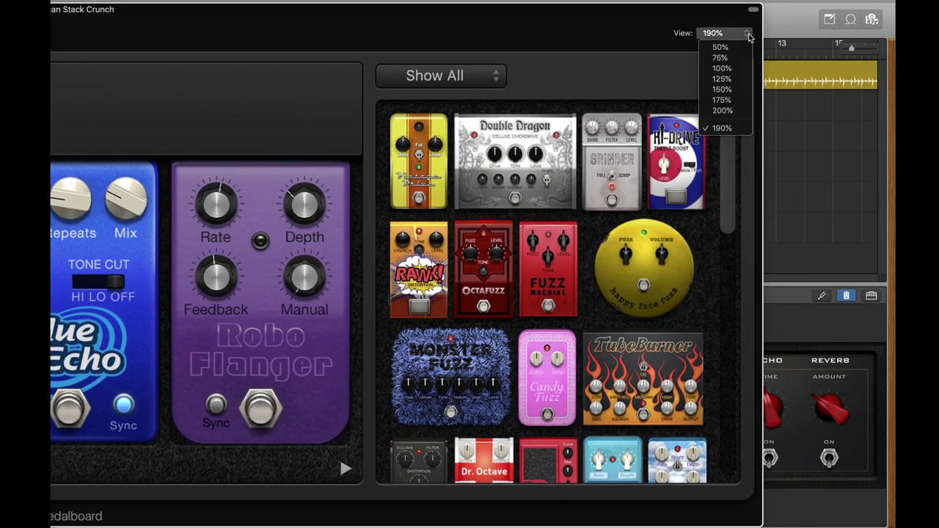
pyautogui.click(722, 68)
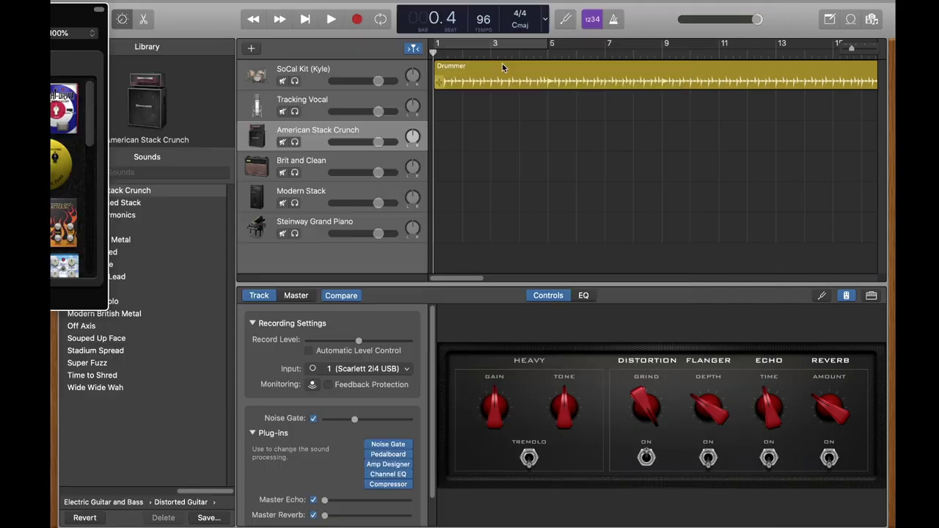
pyautogui.moveTo(63, 15); pyautogui.dragTo(508, 42)
pyautogui.moveTo(337, 41); pyautogui.dragTo(540, 15)
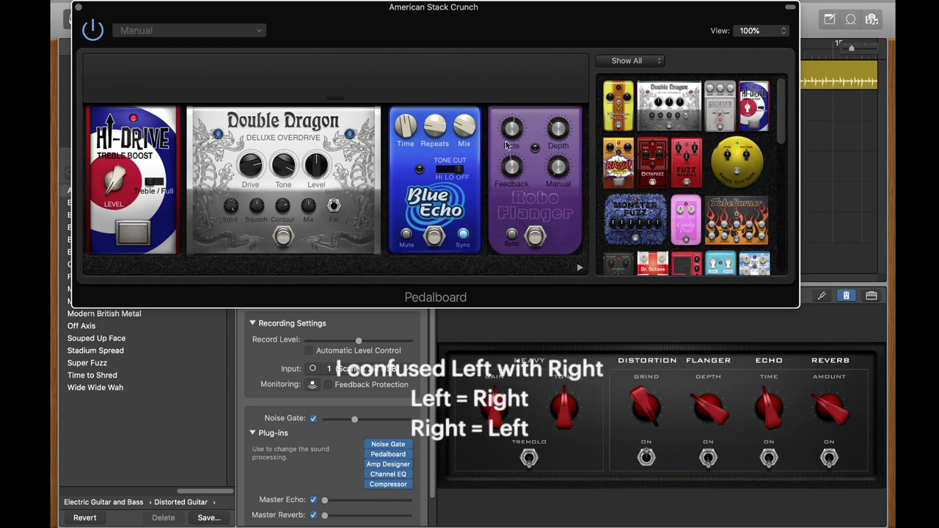
# - Scroll through the available pedals in the Pedalboard browser
pyautogui.scroll(-10, 684, 182)
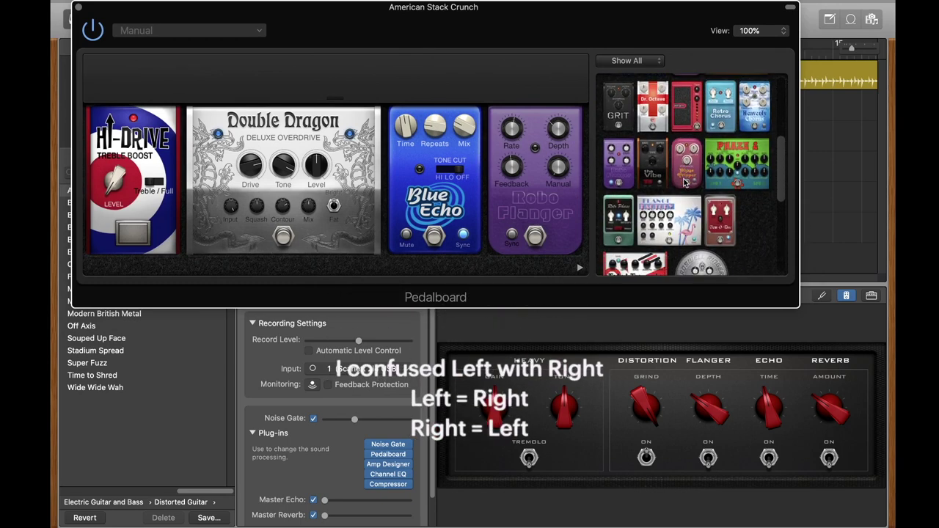
pyautogui.scroll(-2, 684, 182)
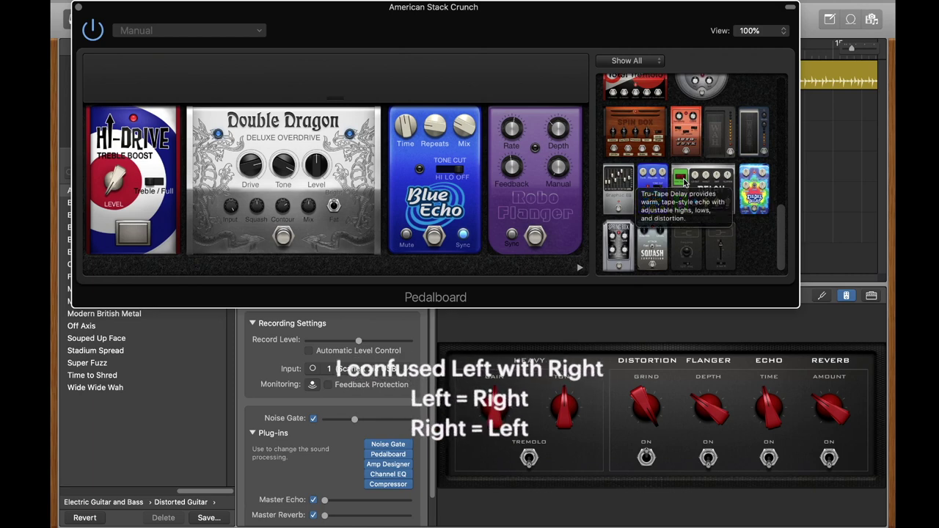
pyautogui.scroll(3, 684, 182)
pyautogui.scroll(3, 683, 182)
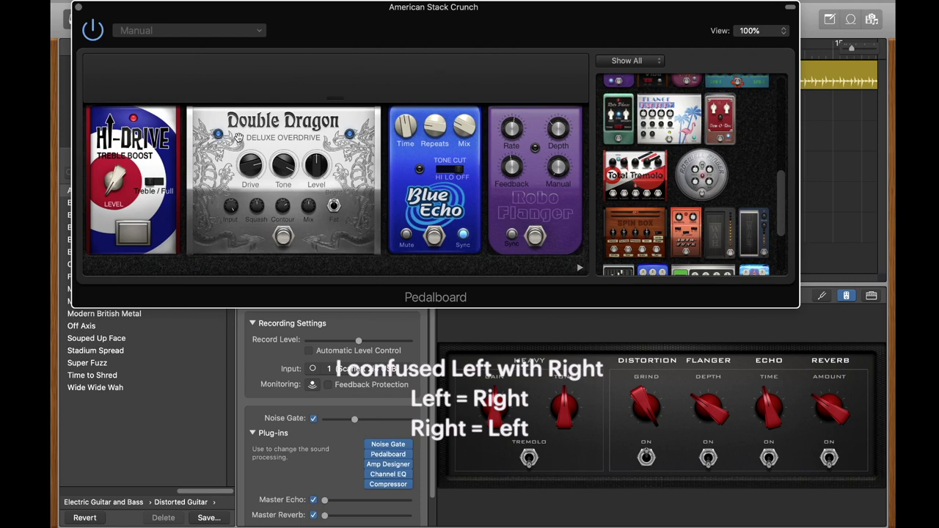
# - Bypass the Pedalboard briefly, switch it back on, and close its window
pyautogui.click(94, 32)
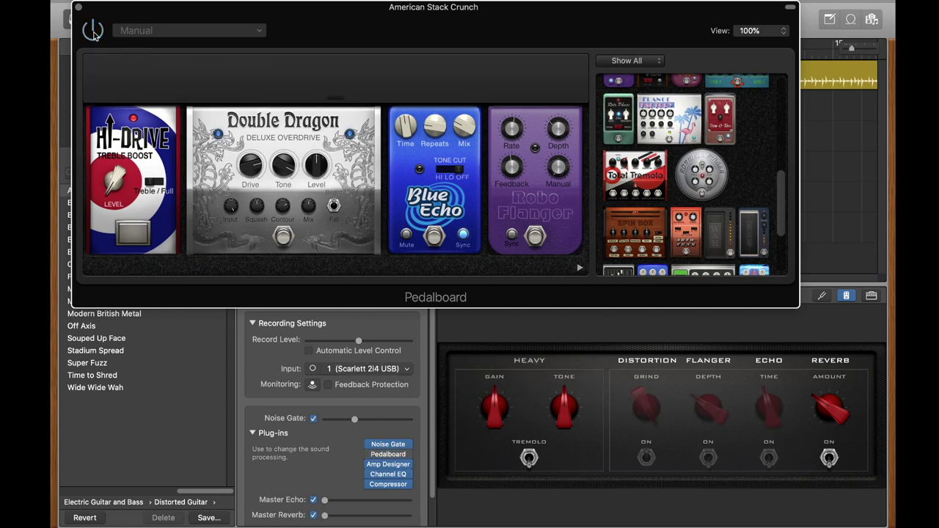
pyautogui.click(93, 32)
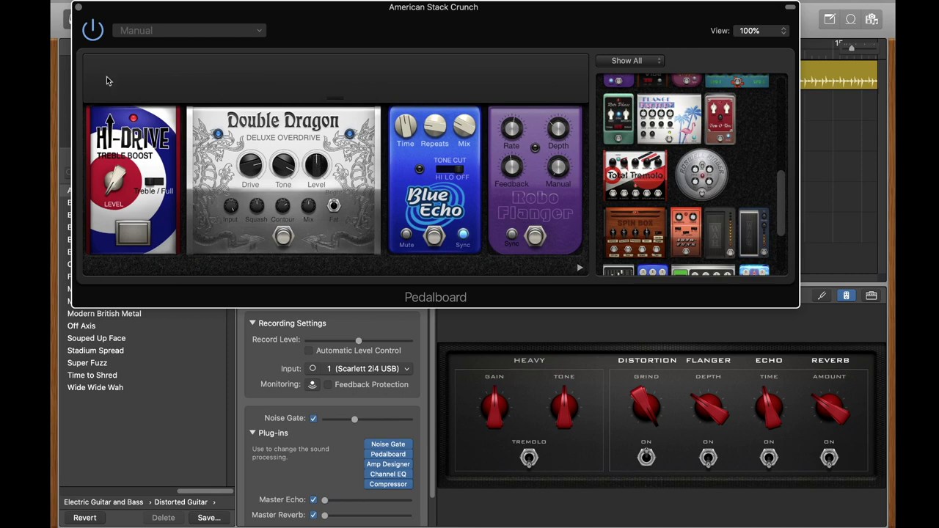
pyautogui.click(77, 7)
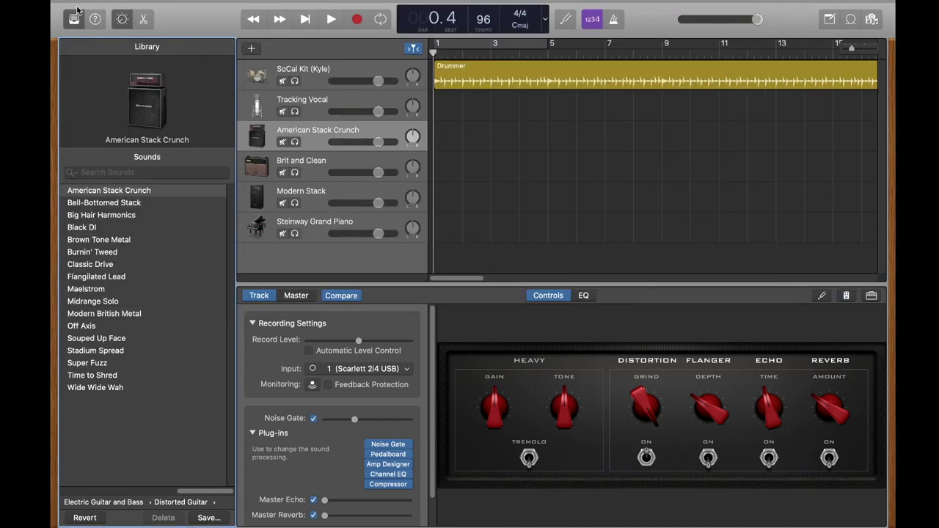
pyautogui.moveTo(80, 3)
pyautogui.click(103, 6)
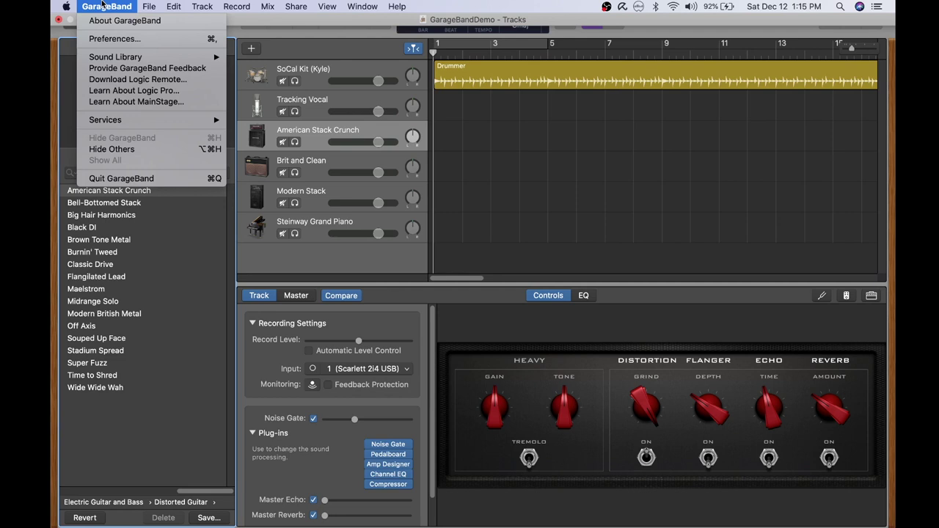
pyautogui.click(152, 40)
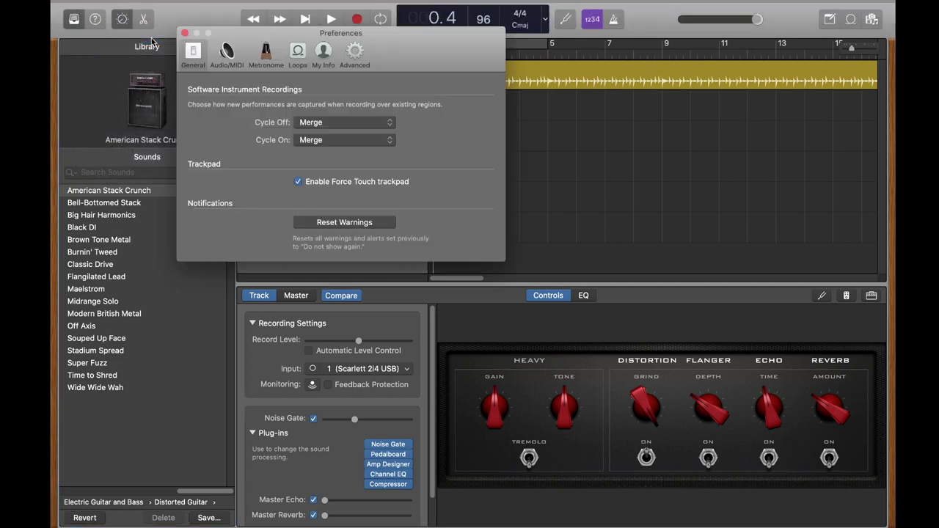
pyautogui.click(227, 51)
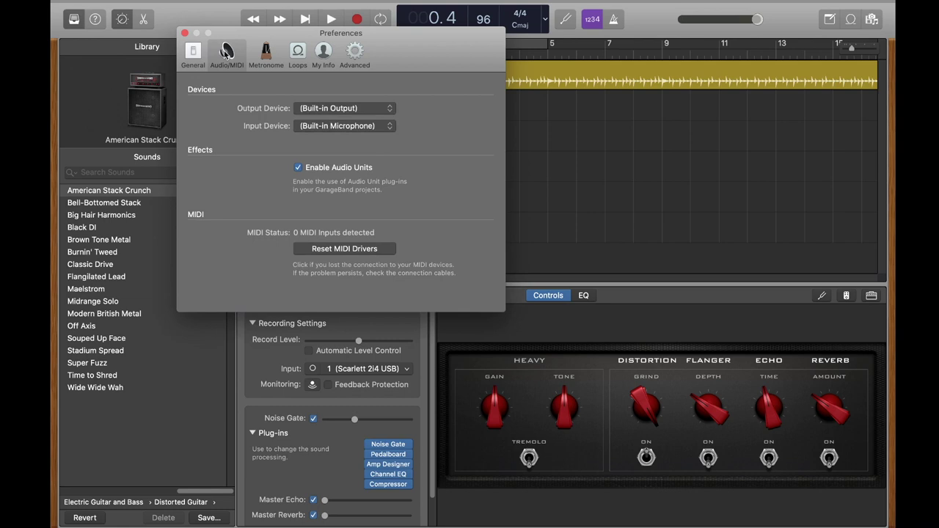
pyautogui.click(377, 111)
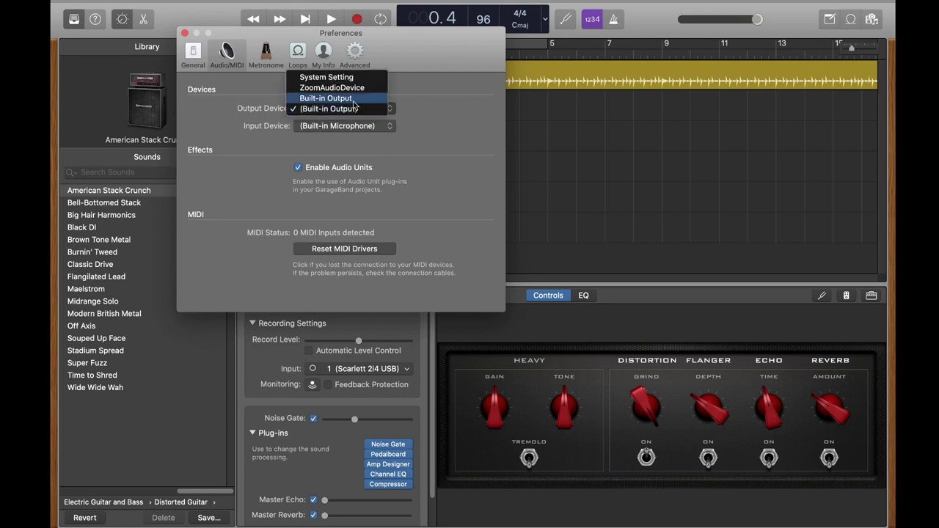
pyautogui.click(419, 107)
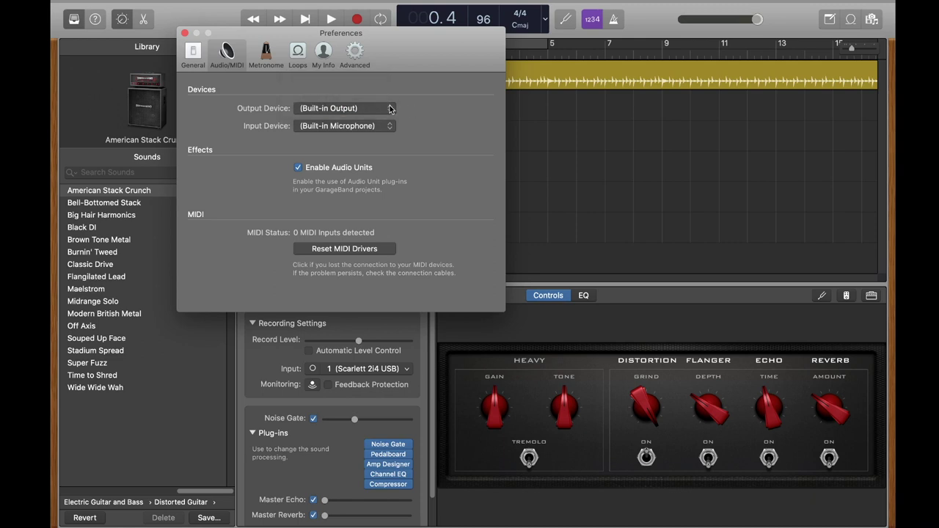
pyautogui.click(391, 109)
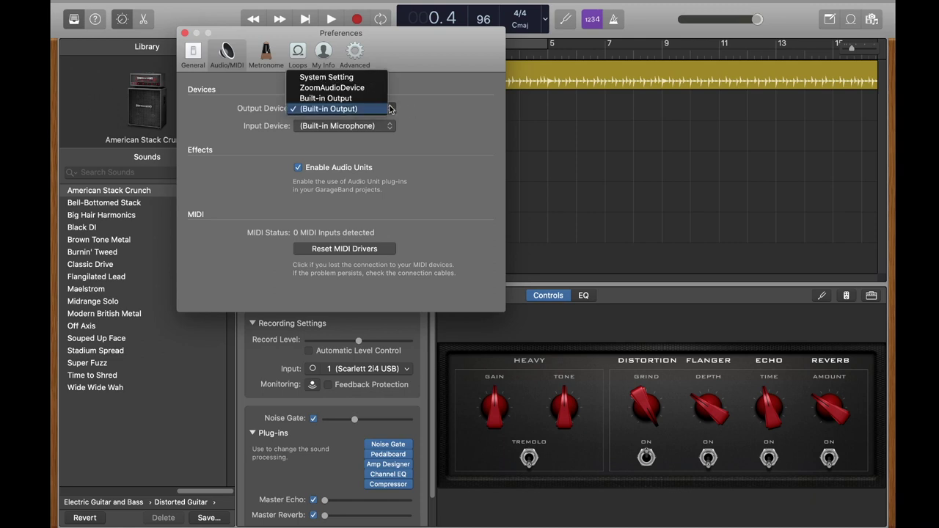
pyautogui.click(390, 108)
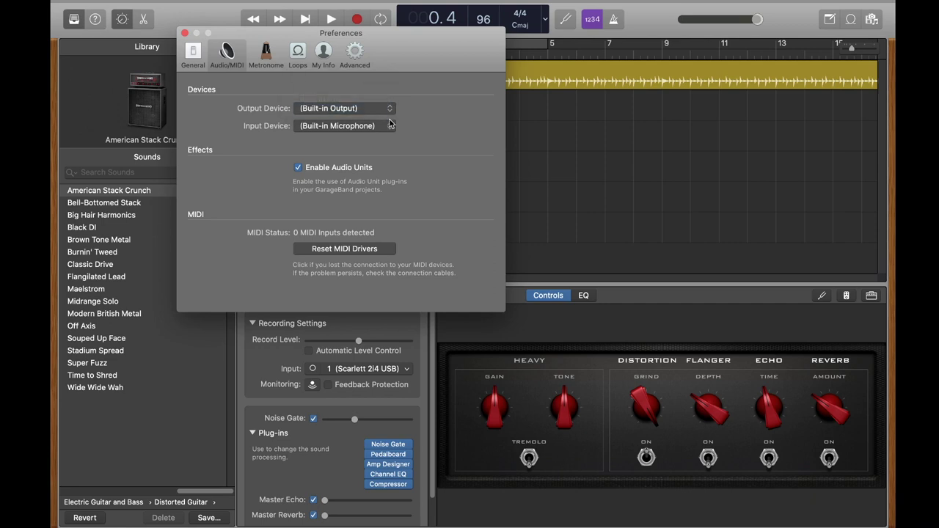
pyautogui.click(390, 126)
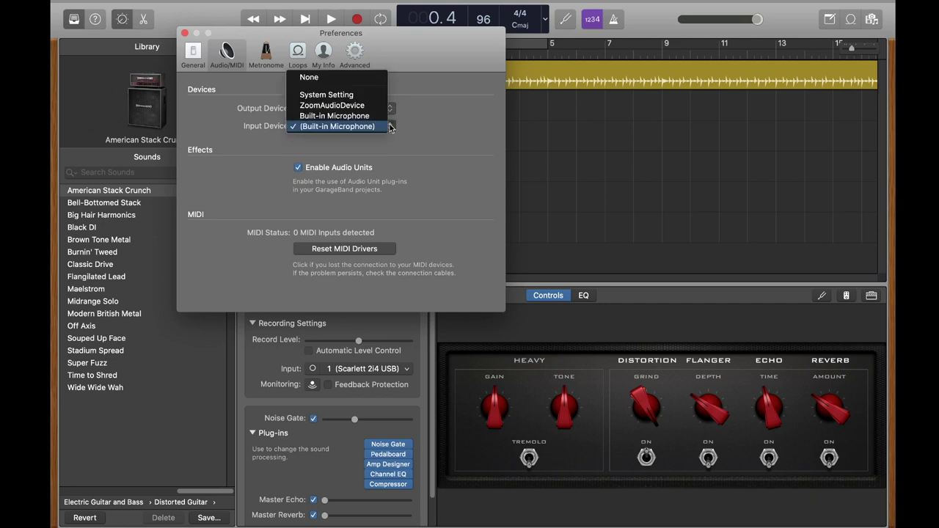
pyautogui.click(390, 126)
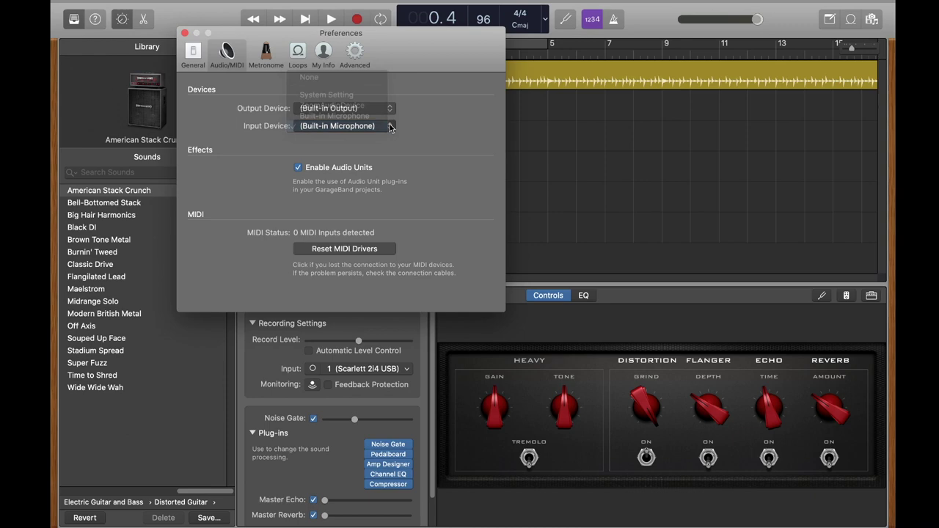
pyautogui.click(185, 34)
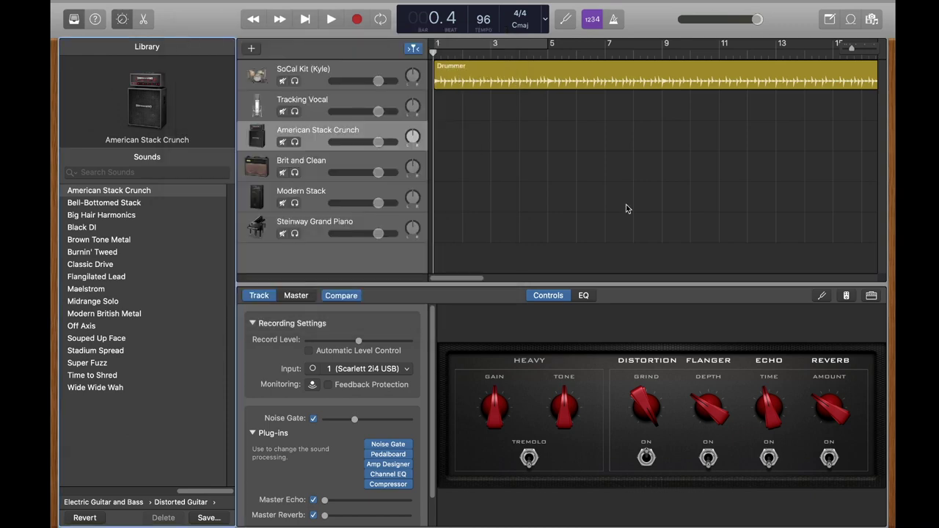